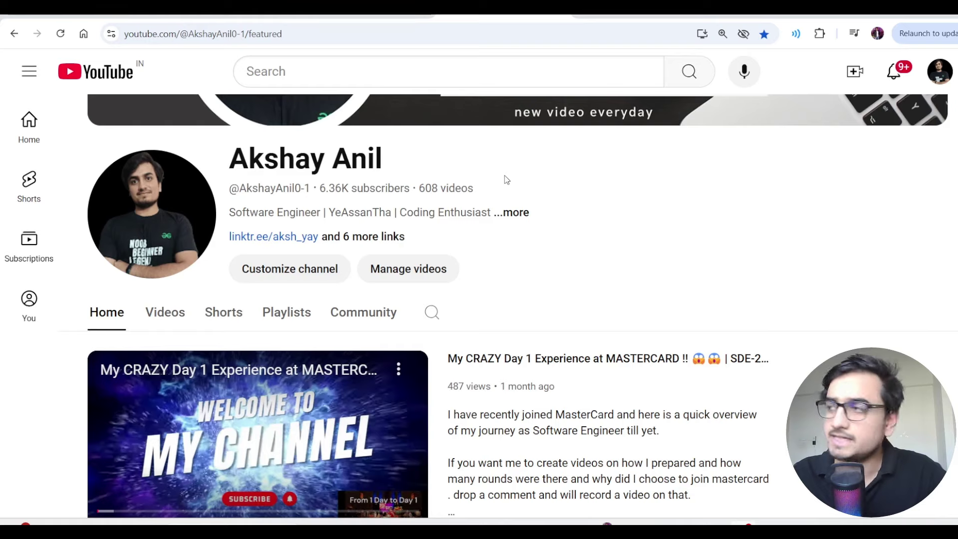
{"action": "scroll", "coordinate": [392, 253], "scroll_direction": "down", "scroll_amount": 3}
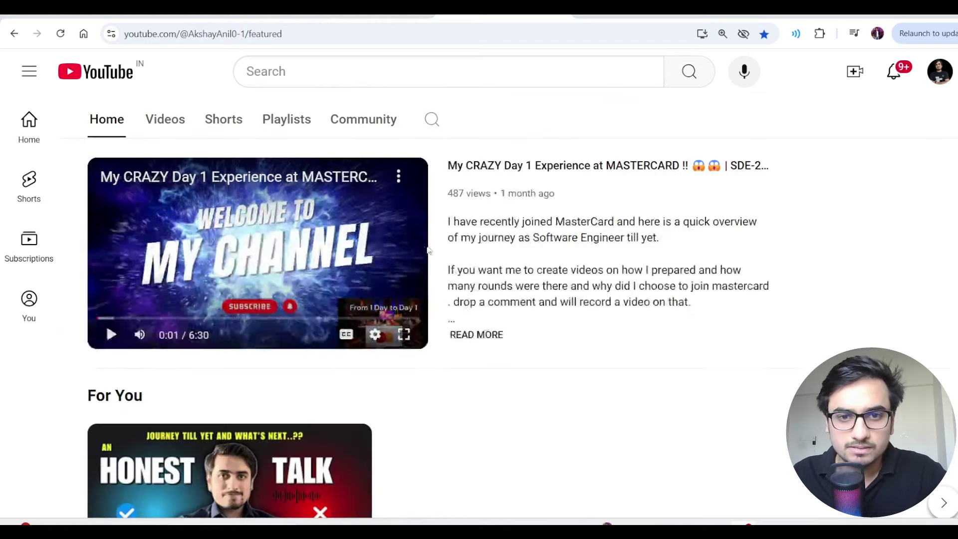
{"action": "scroll", "coordinate": [349, 273], "scroll_direction": "down", "scroll_amount": 3}
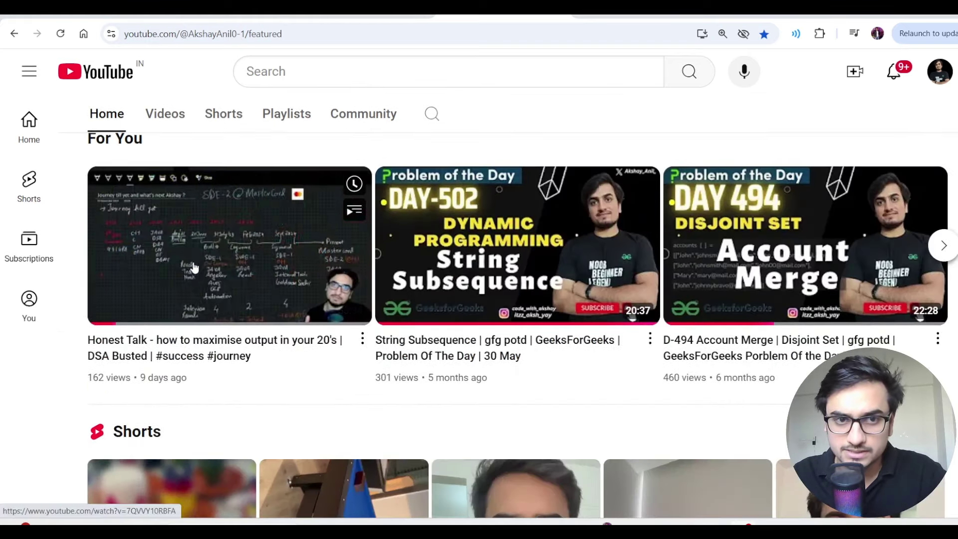
{"action": "mouse_move", "coordinate": [229, 245]}
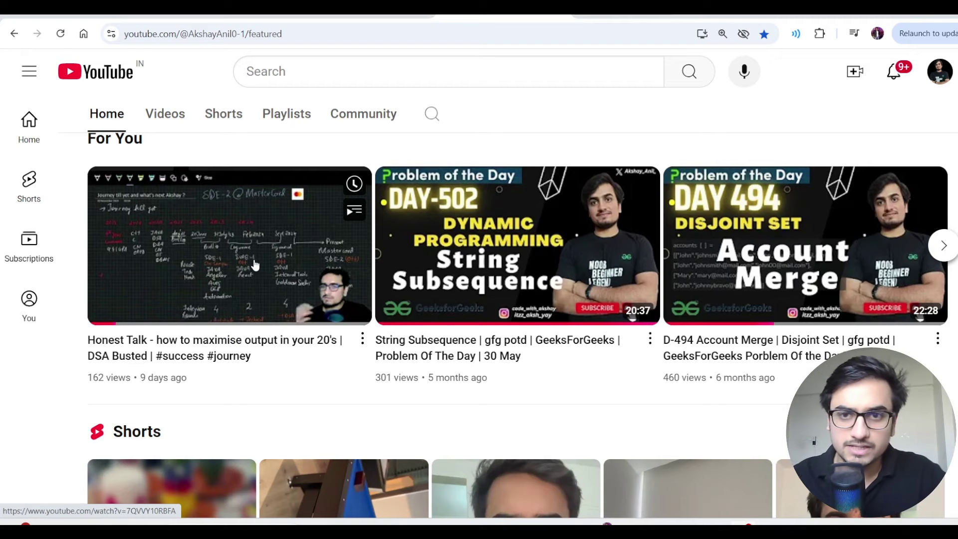
{"action": "scroll", "coordinate": [255, 270], "scroll_direction": "up", "scroll_amount": 4}
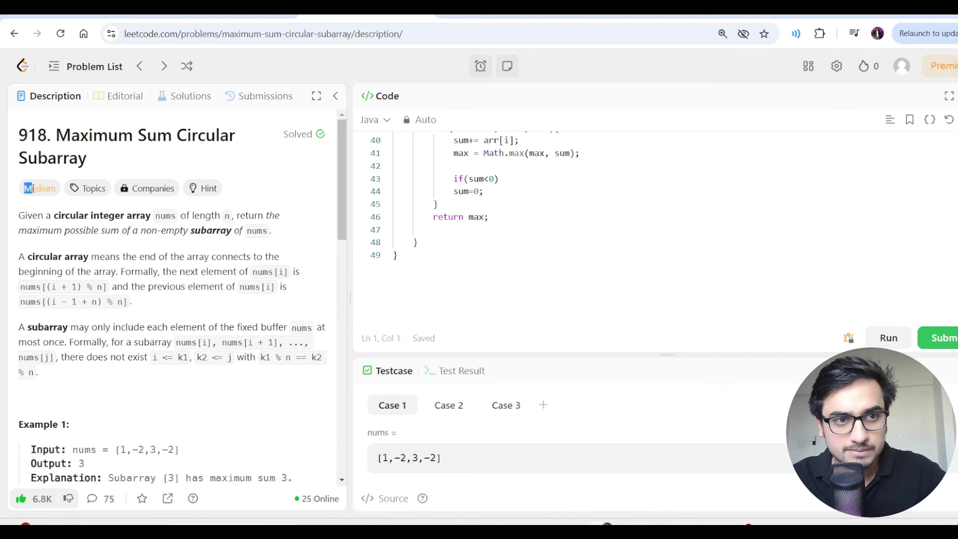
{"action": "scroll", "coordinate": [502, 224], "scroll_direction": "up", "scroll_amount": 5}
{"action": "scroll", "coordinate": [487, 150], "scroll_direction": "up", "scroll_amount": 5}
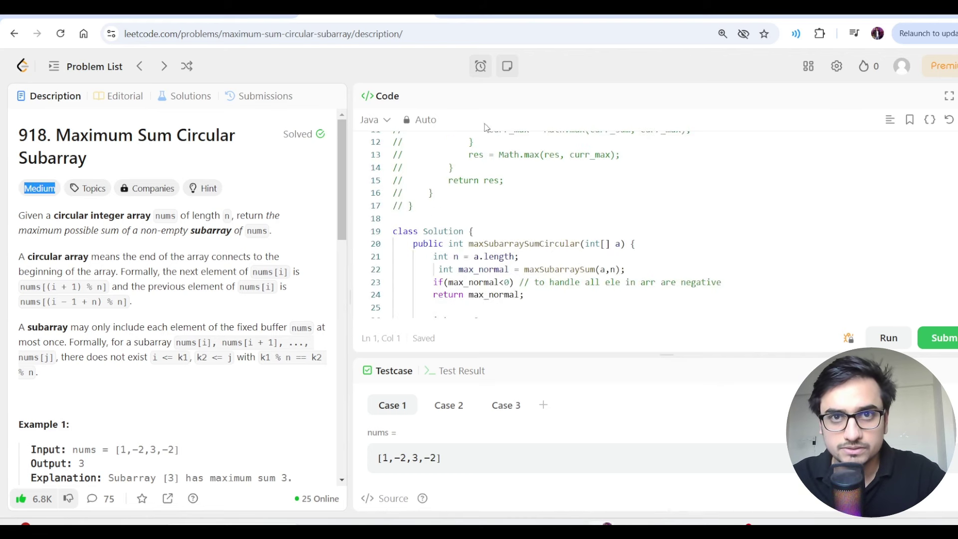
- Switch to the LeetCode #918 Maximum Sum Circular Subarray video, visit the playlist, then return
{"action": "left_click", "coordinate": [519, 15]}
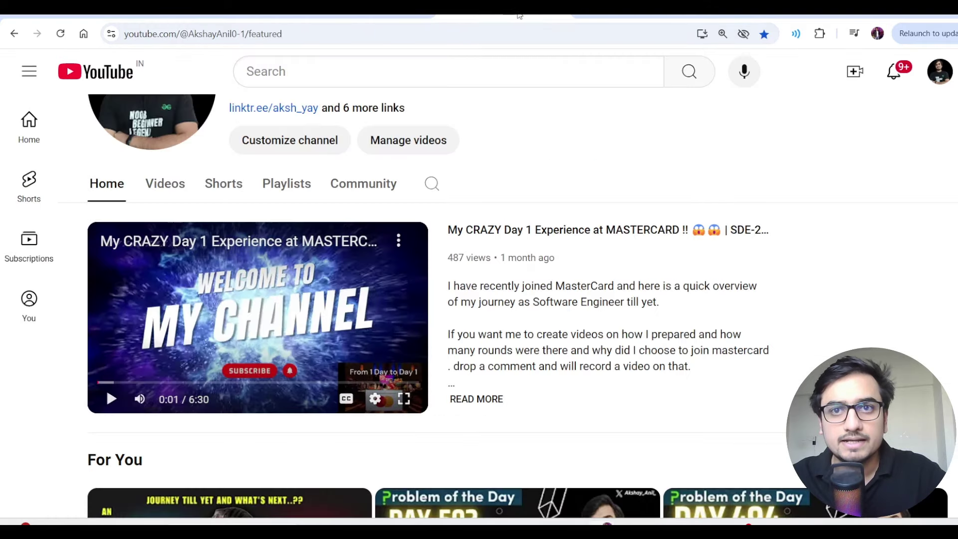
{"action": "left_click", "coordinate": [633, 14]}
{"action": "scroll", "coordinate": [499, 217], "scroll_direction": "up", "scroll_amount": 3}
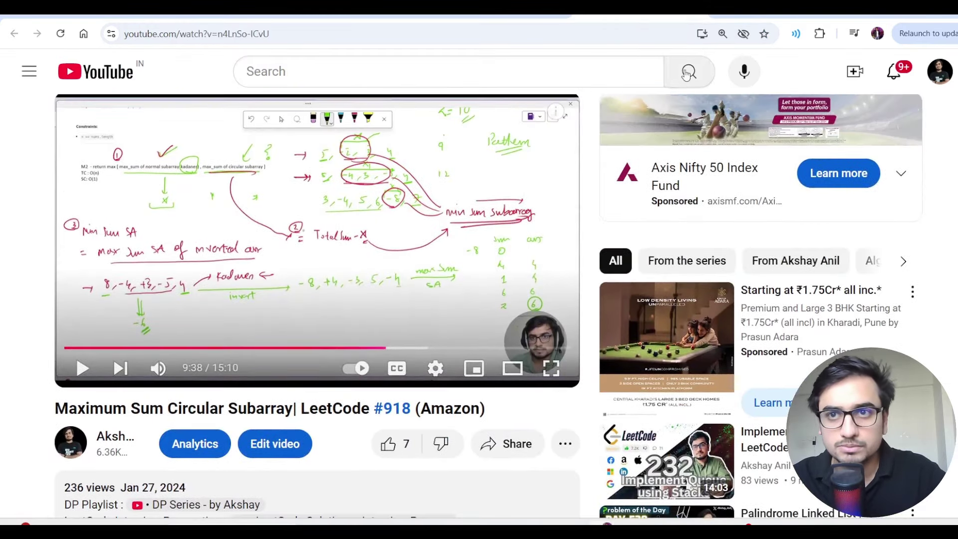
{"action": "key", "text": "alt+Left"}
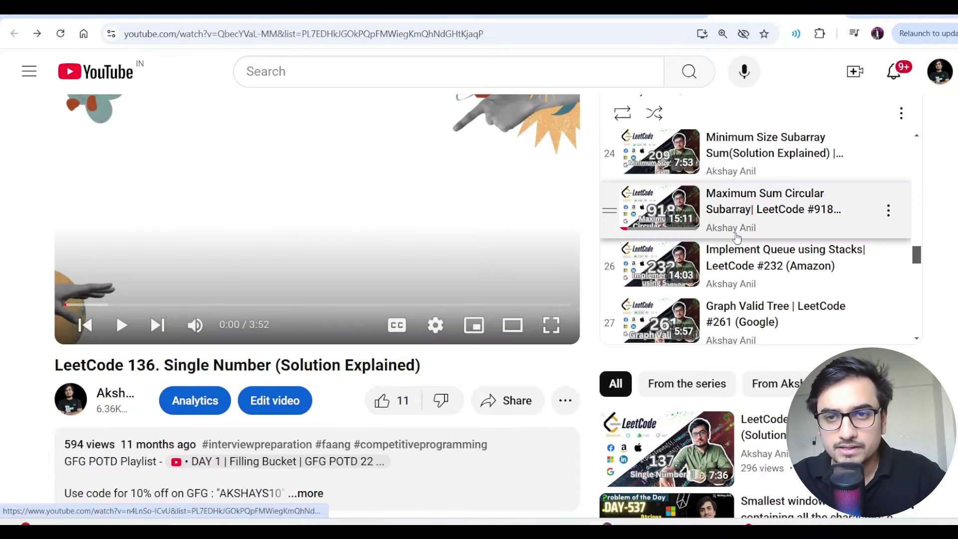
{"action": "scroll", "coordinate": [734, 235], "scroll_direction": "down", "scroll_amount": 2}
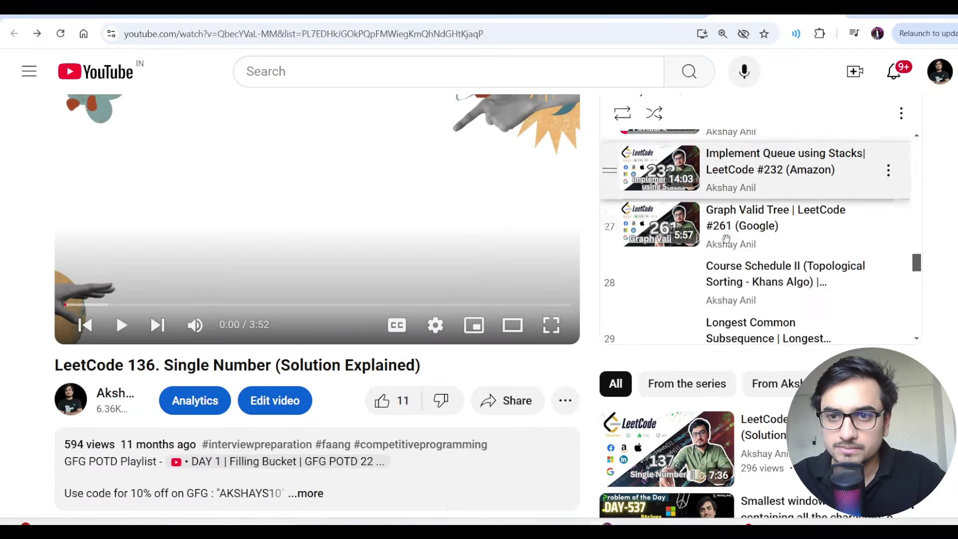
{"action": "scroll", "coordinate": [734, 235], "scroll_direction": "down", "scroll_amount": 4}
{"action": "scroll", "coordinate": [734, 235], "scroll_direction": "down", "scroll_amount": 4}
{"action": "scroll", "coordinate": [734, 235], "scroll_direction": "down", "scroll_amount": 3}
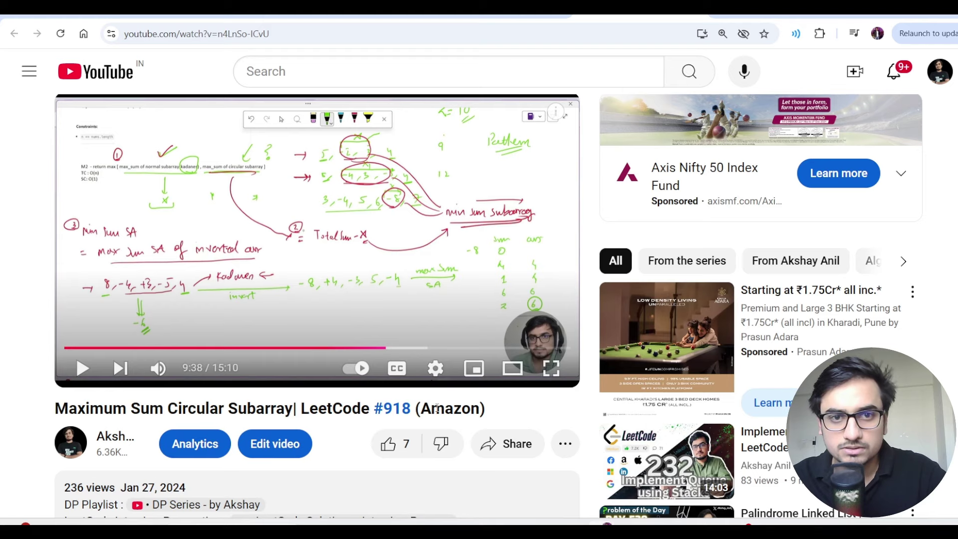
{"action": "scroll", "coordinate": [436, 409], "scroll_direction": "down", "scroll_amount": 2}
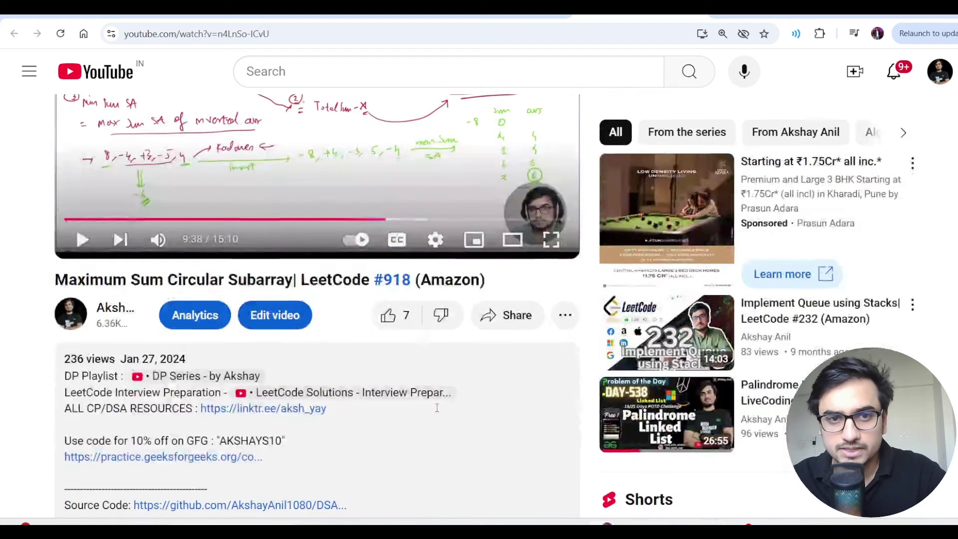
{"action": "scroll", "coordinate": [437, 408], "scroll_direction": "up", "scroll_amount": 2}
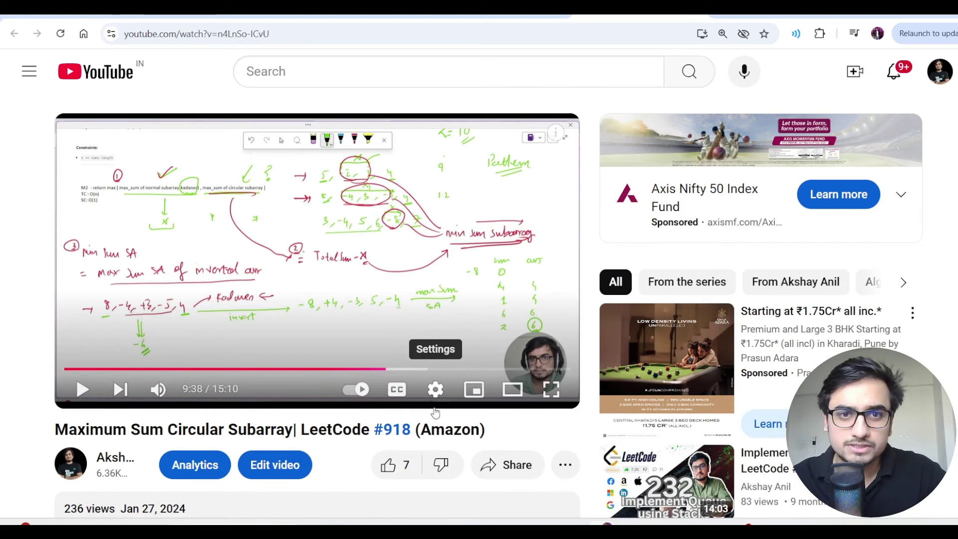
{"action": "left_click_drag", "start_coordinate": [385, 371], "coordinate": [381, 375]}
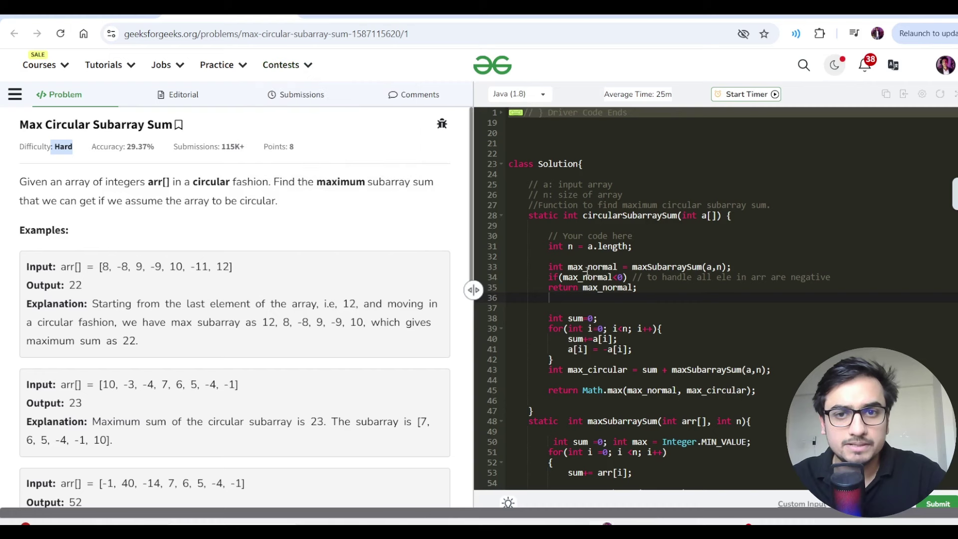
{"action": "scroll", "coordinate": [645, 296], "scroll_direction": "down", "scroll_amount": 2}
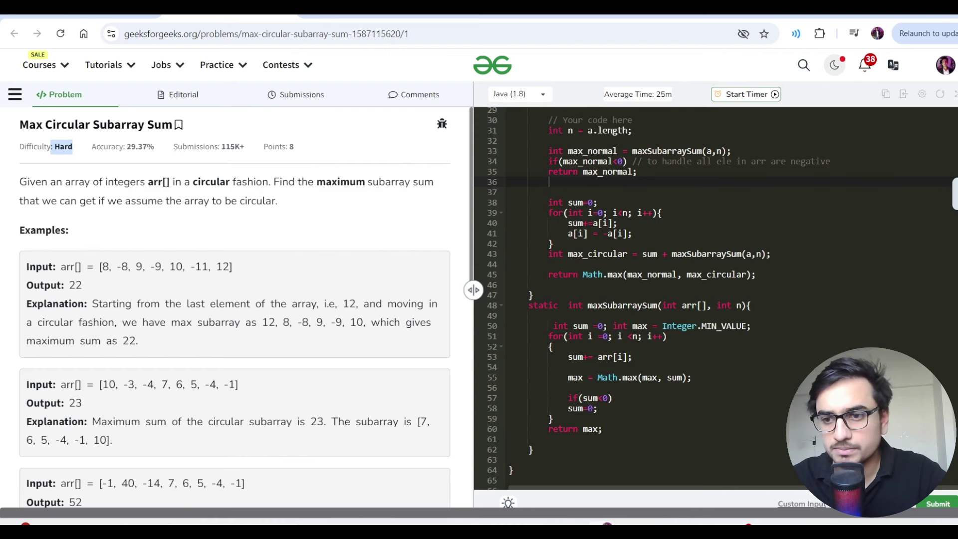
- Submit the Java Kadane code in the GeeksforGeeks editor with Ctrl+Enter
{"action": "key", "text": "ctrl+Return"}
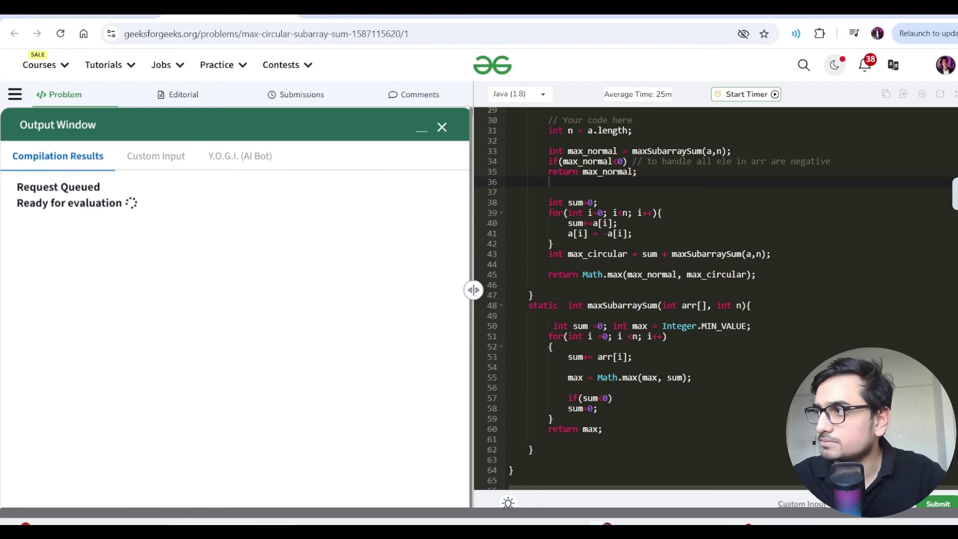
- Collapse the 1111/1111 results panel, check solved LeetCode 918, then return to GeeksforGeeks
{"action": "left_click", "coordinate": [420, 132]}
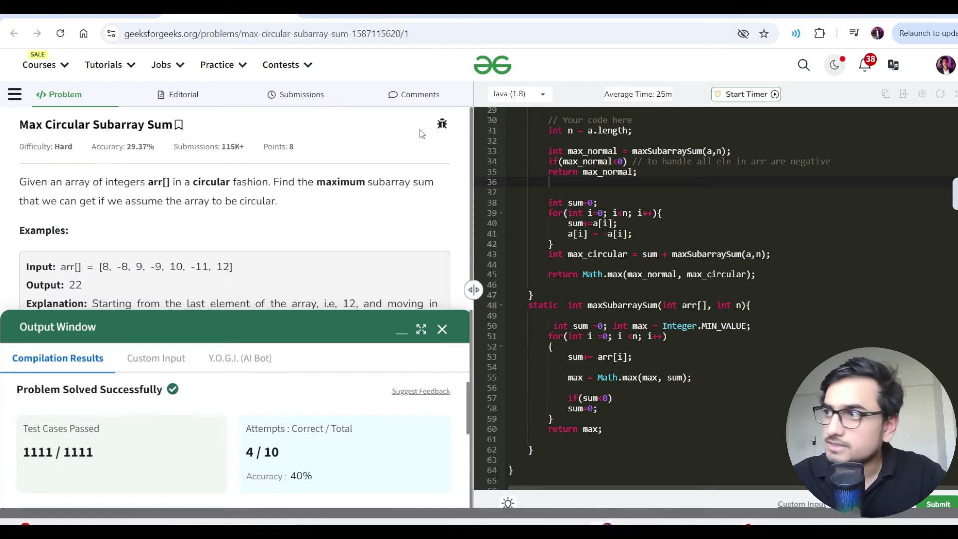
{"action": "left_click", "coordinate": [401, 334]}
{"action": "left_click", "coordinate": [360, 14]}
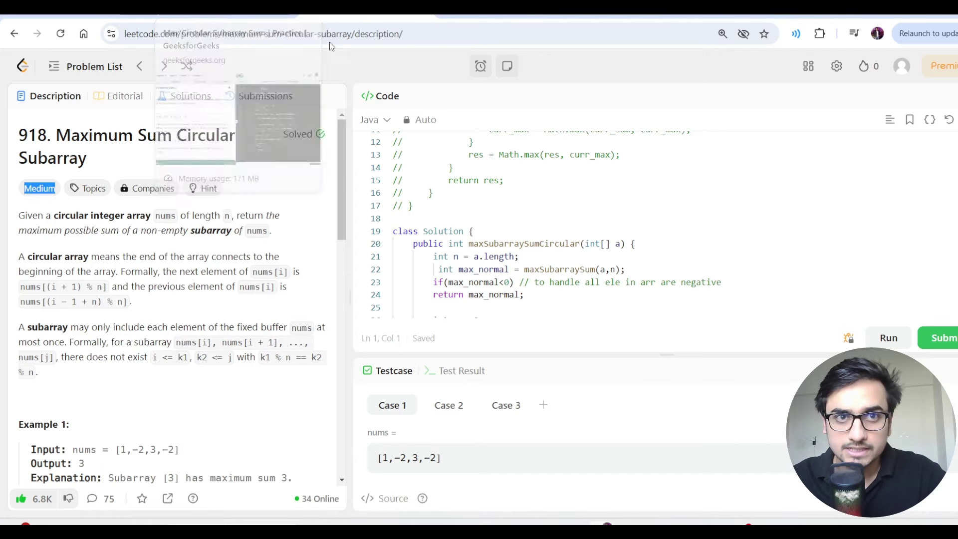
{"action": "left_click", "coordinate": [228, 14]}
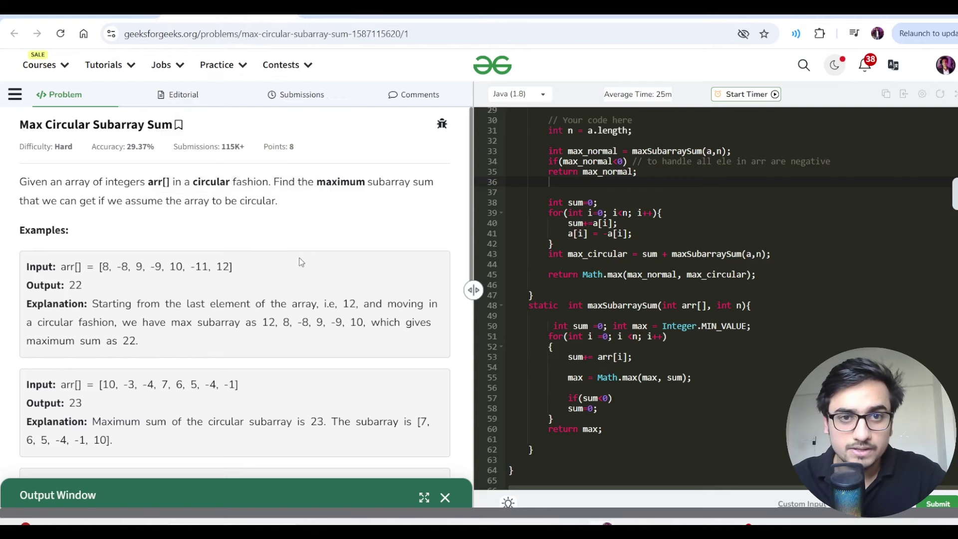